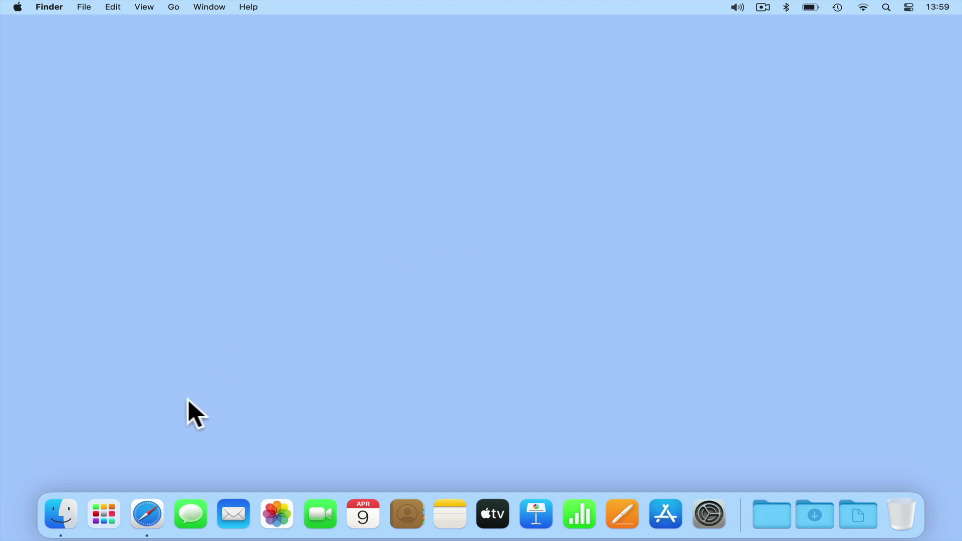
Open Safari and load the NAS sign-in page at 192.168.86.2:5000.
left_click(153, 511)
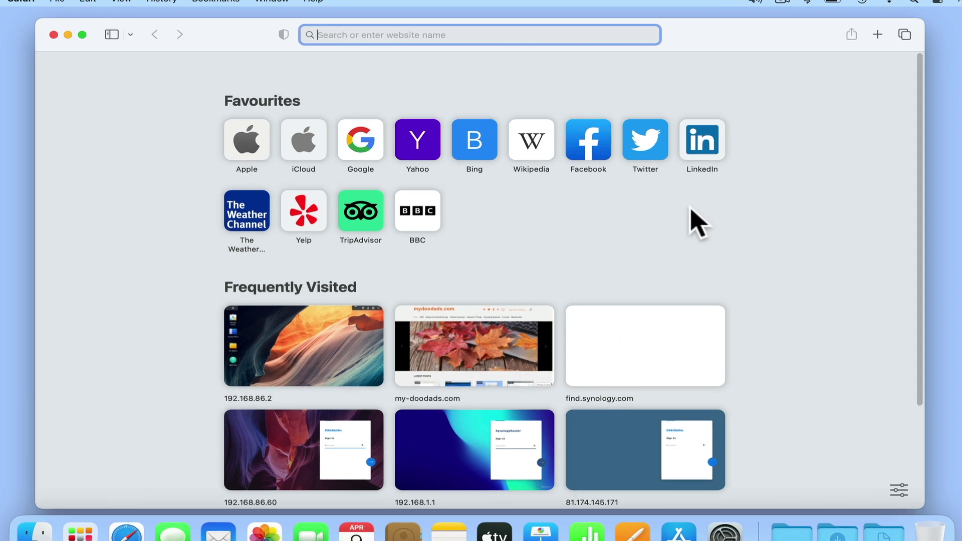
type("192")
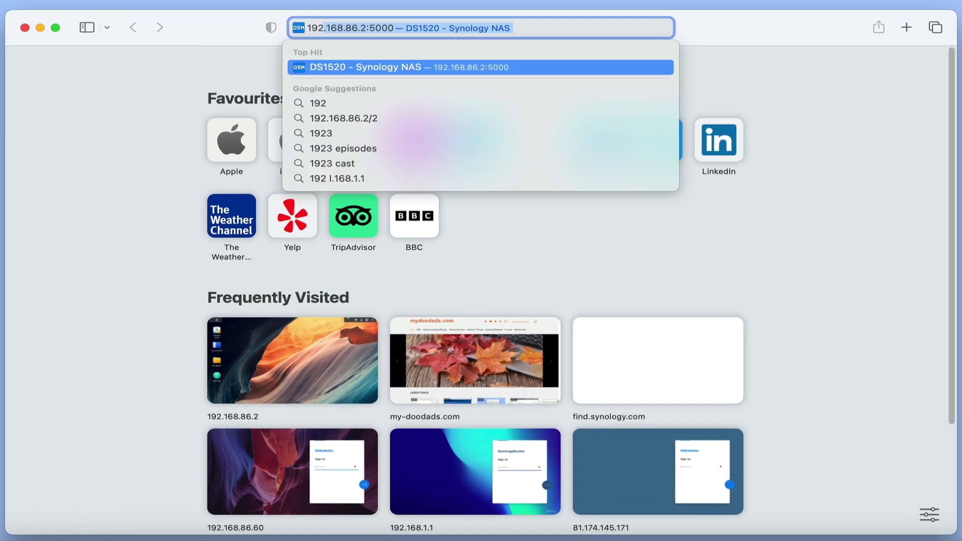
key("Right")
type("/")
key("Return")
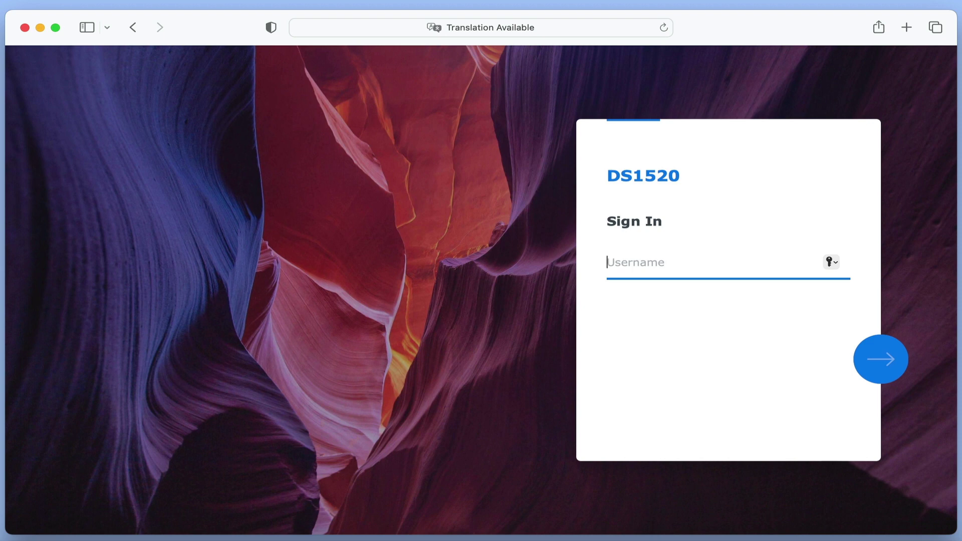
Sign in to DSM with the admin username and password.
type("system-admin")
key("Return")
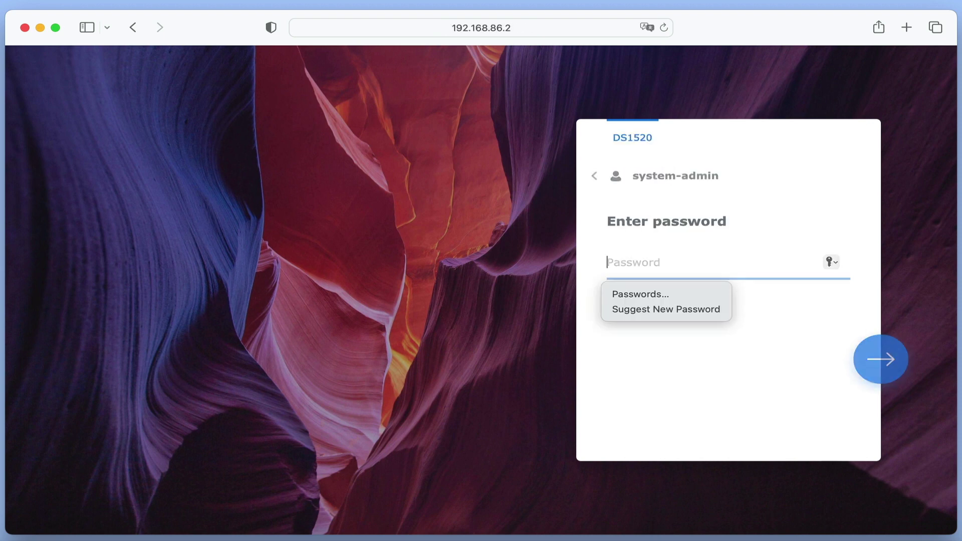
type("••••••••••")
key("Return")
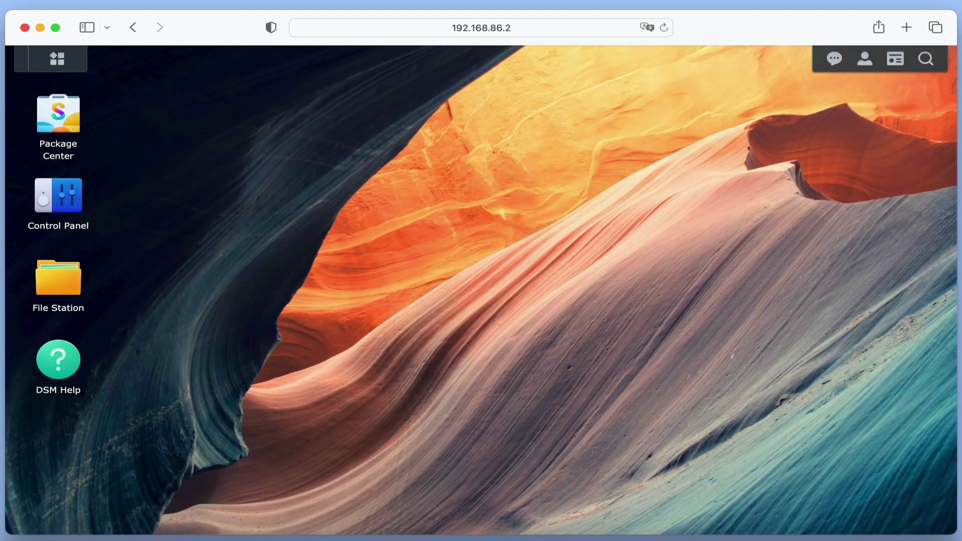
Show the groups list in Control Panel's User & Group and select the administrators group.
left_click(67, 211)
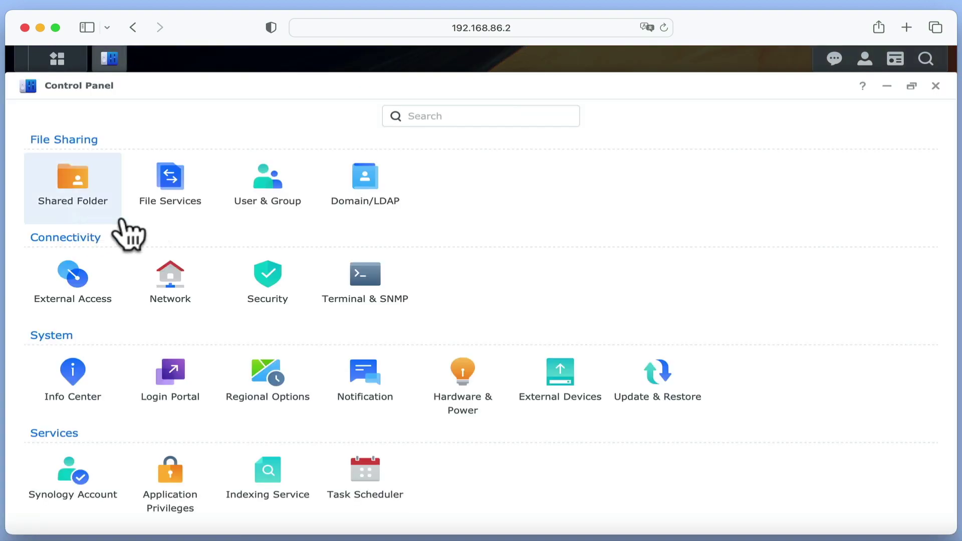
left_click(264, 220)
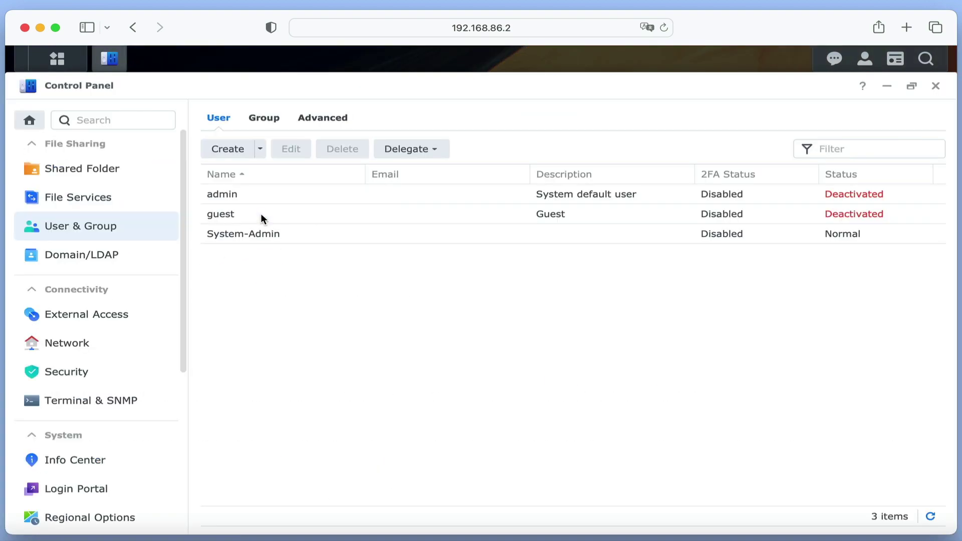
left_click(269, 120)
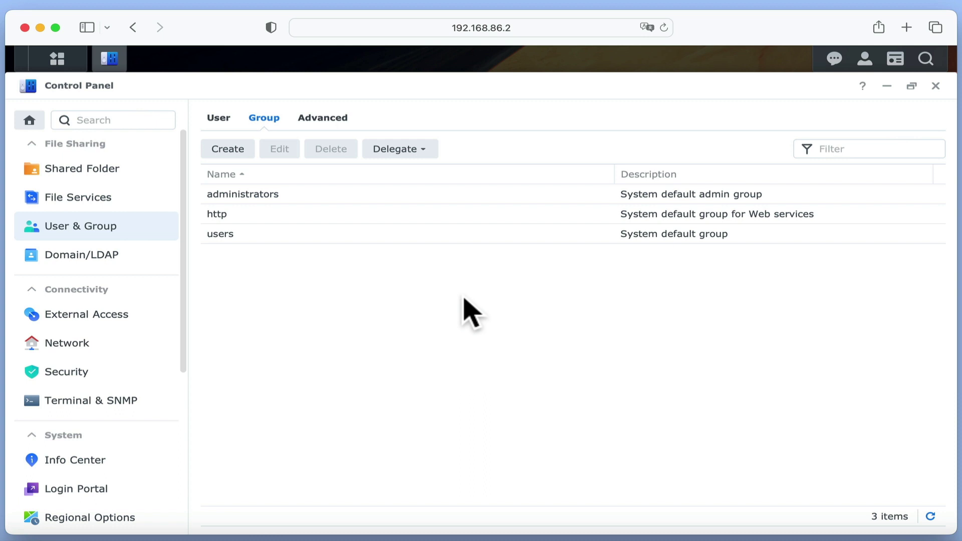
left_click(307, 199)
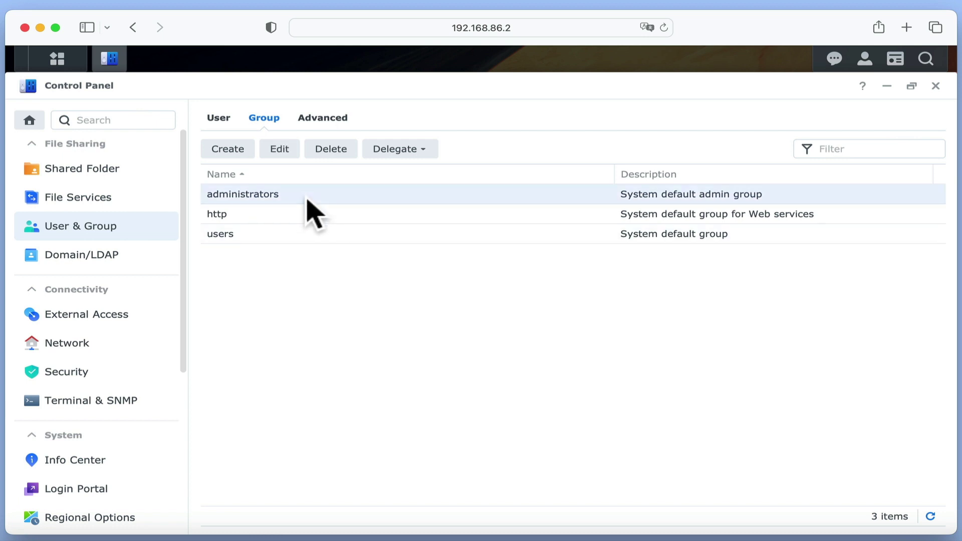
left_click(283, 153)
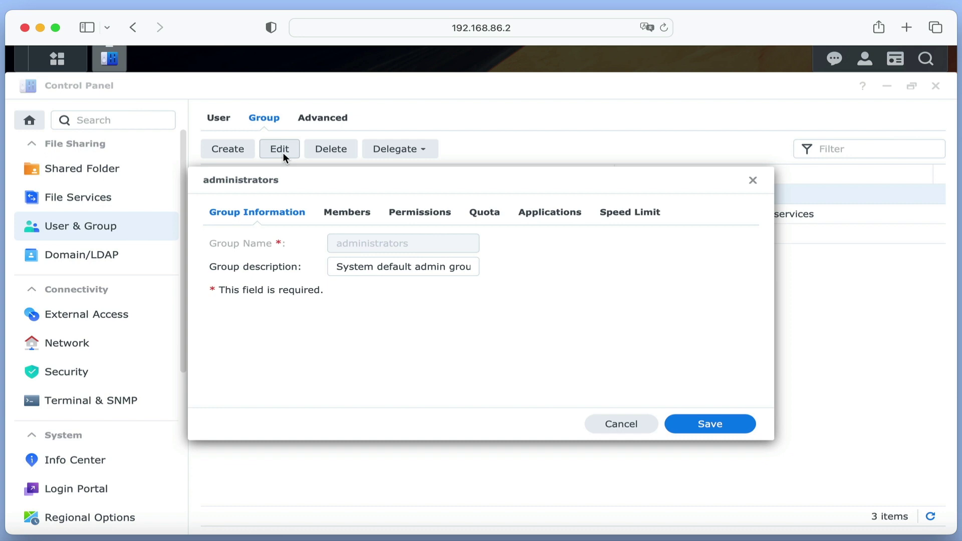
left_click(421, 213)
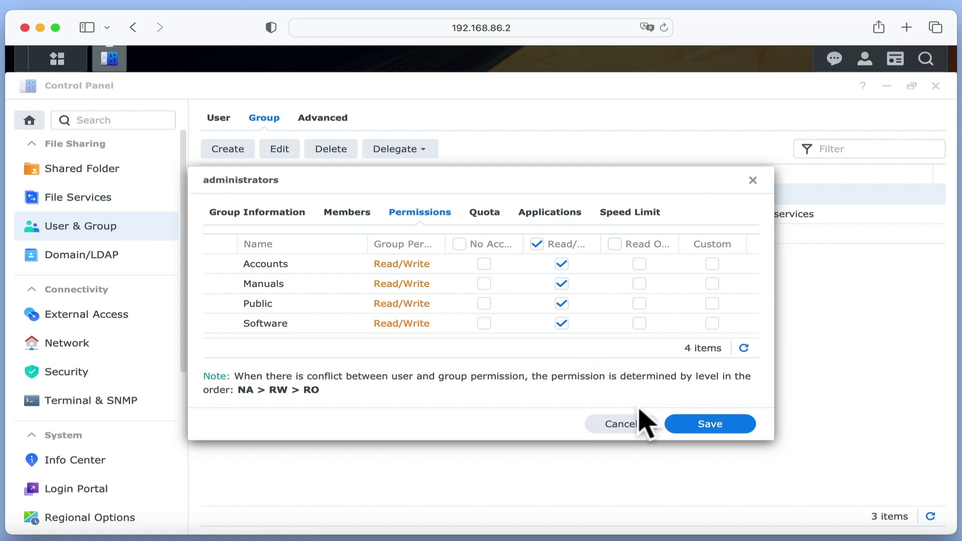
left_click(632, 425)
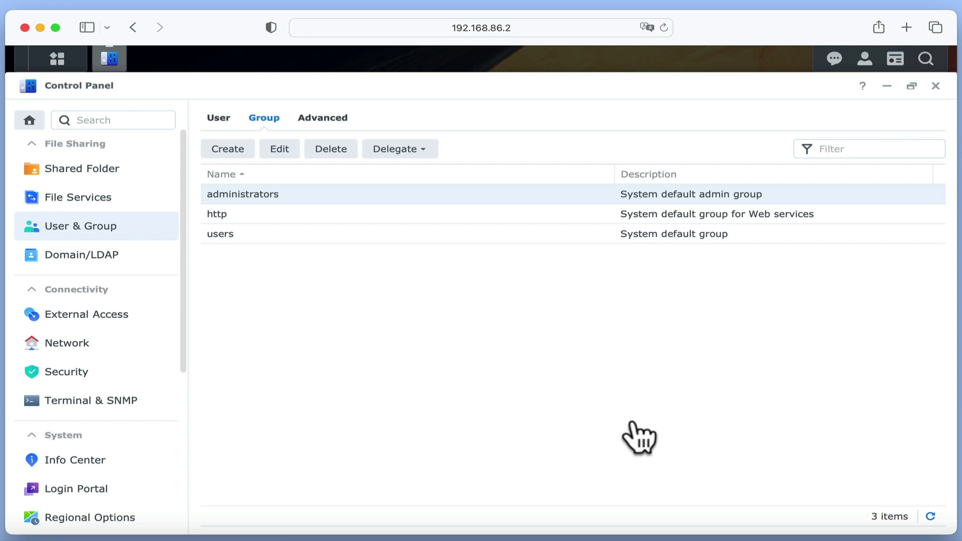
left_click(381, 220)
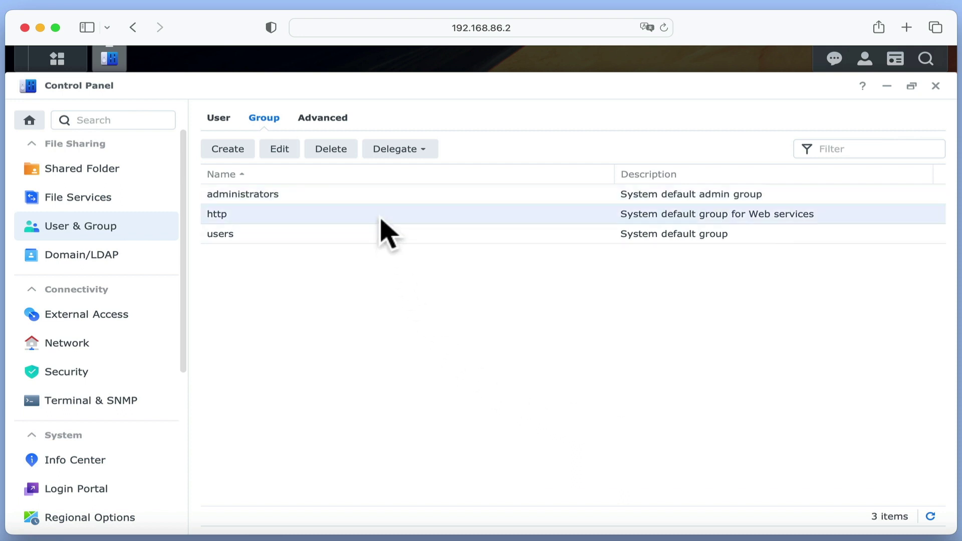
left_click(291, 151)
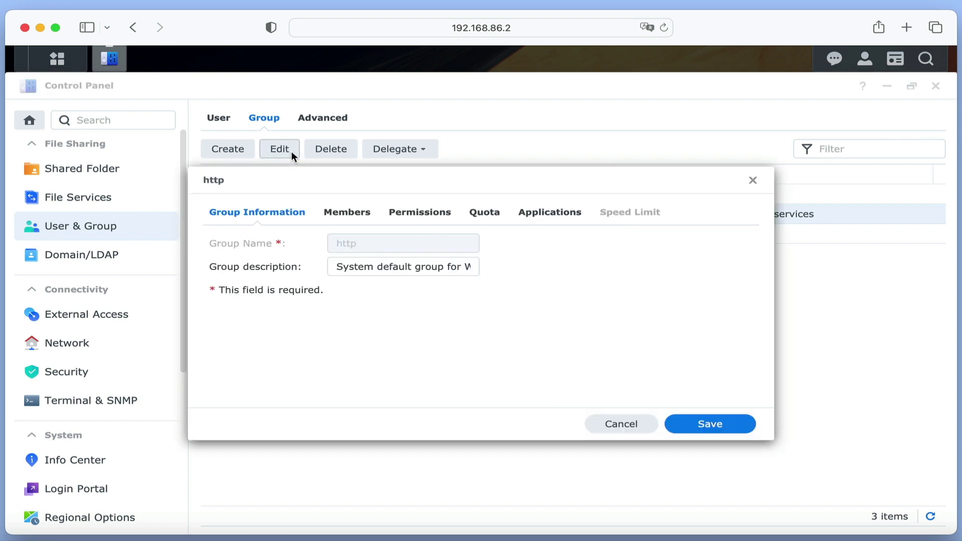
left_click(424, 213)
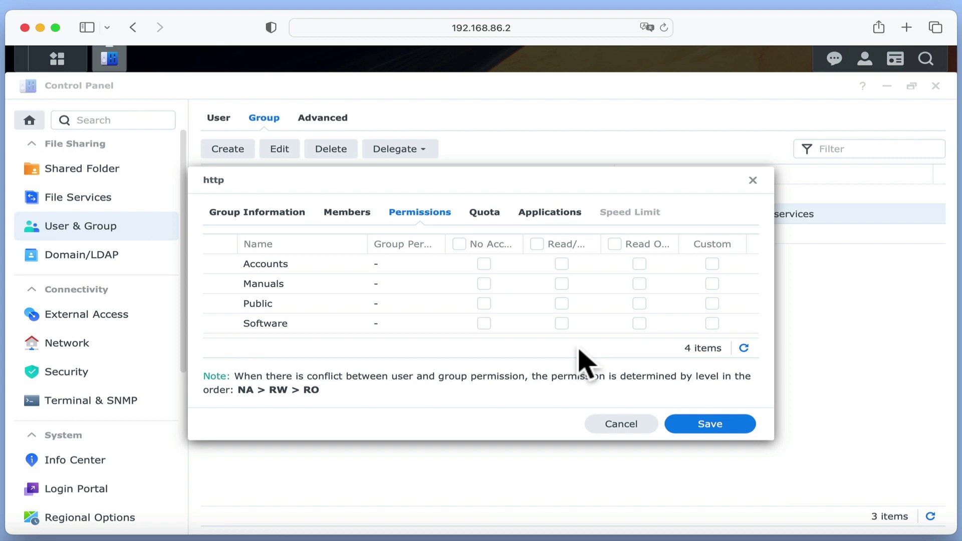
left_click(620, 424)
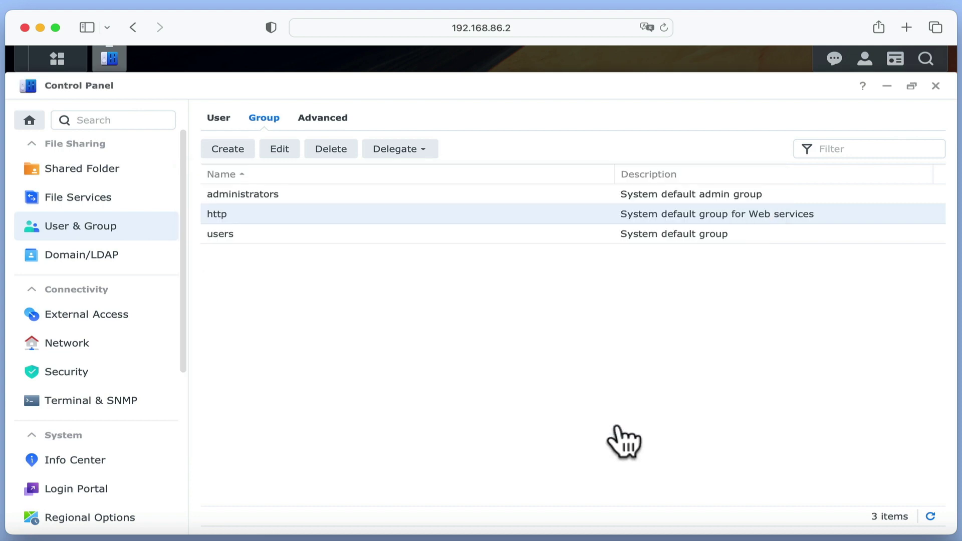
left_click(342, 240)
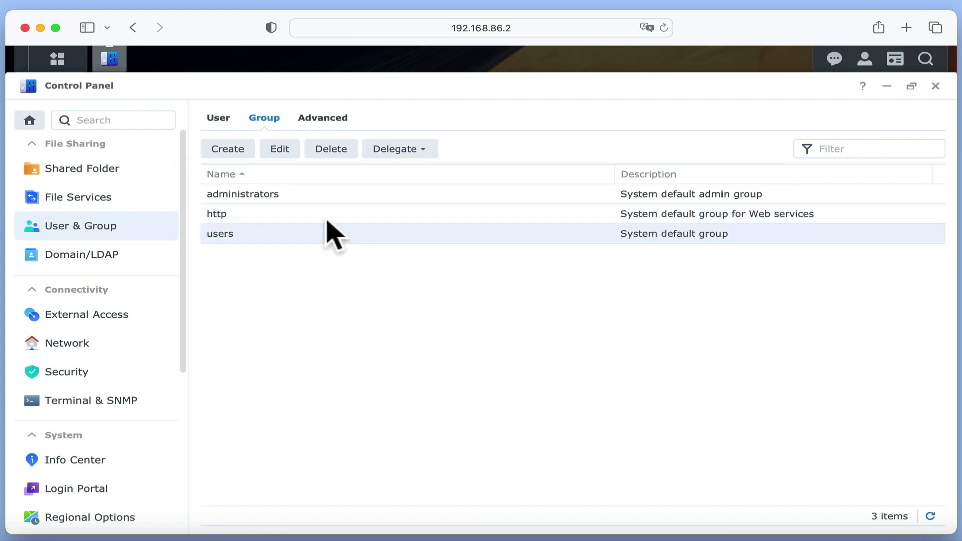
Edit the users group and set Manuals to Read Only in its permissions.
left_click(290, 149)
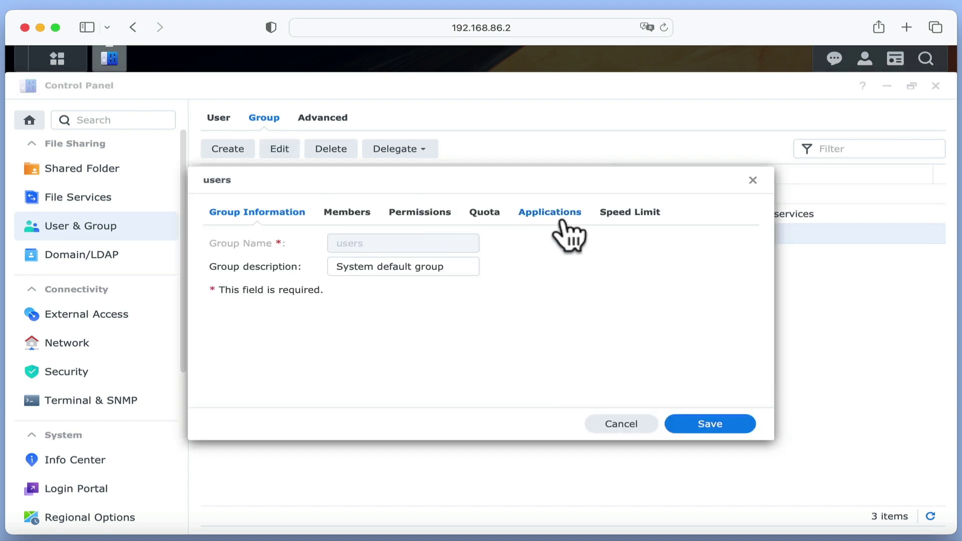
left_click(425, 215)
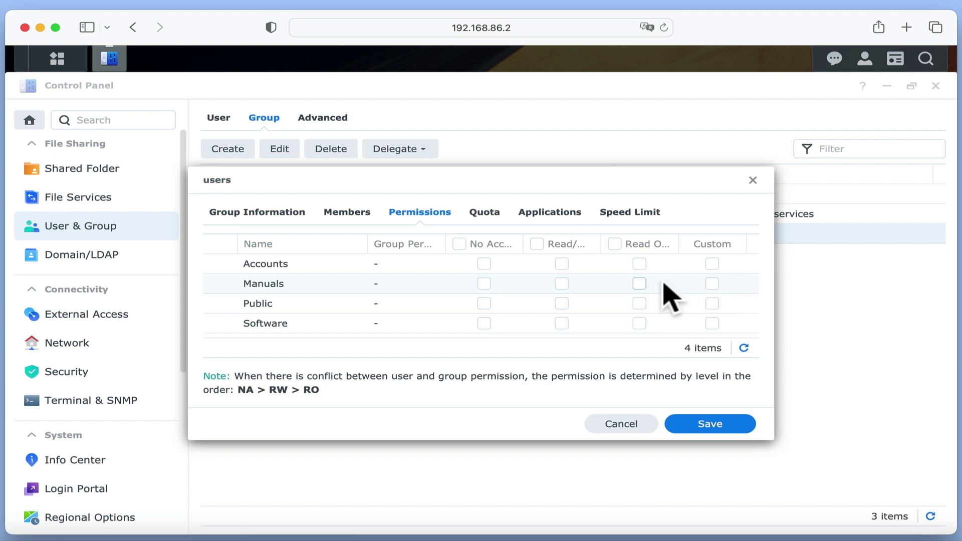
left_click(644, 284)
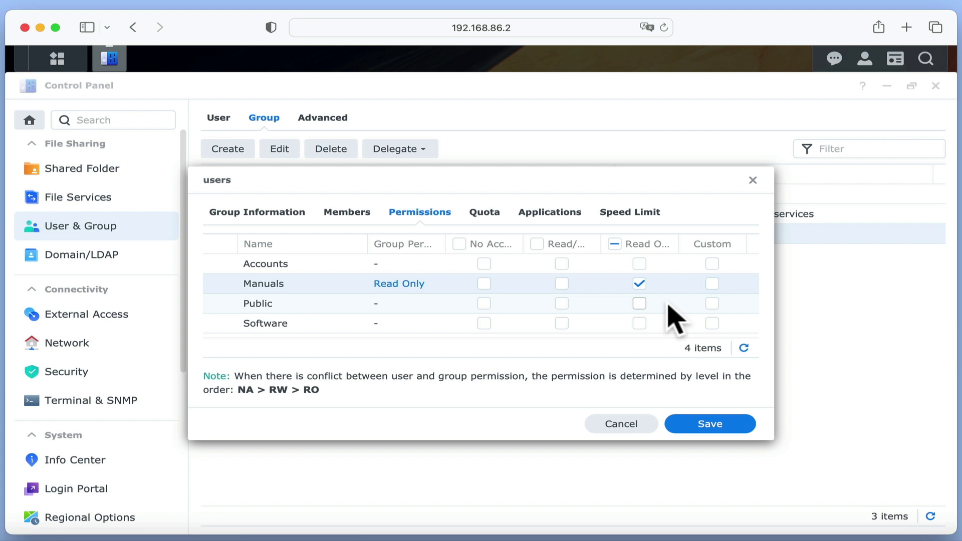
Give users Read/Write on Public and Read Only on Software, then save.
left_click(561, 304)
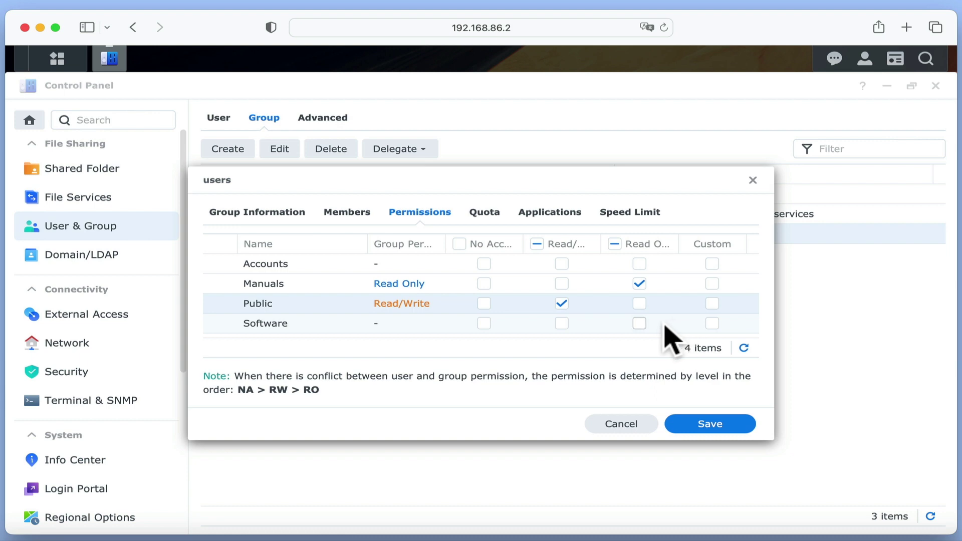
left_click(639, 323)
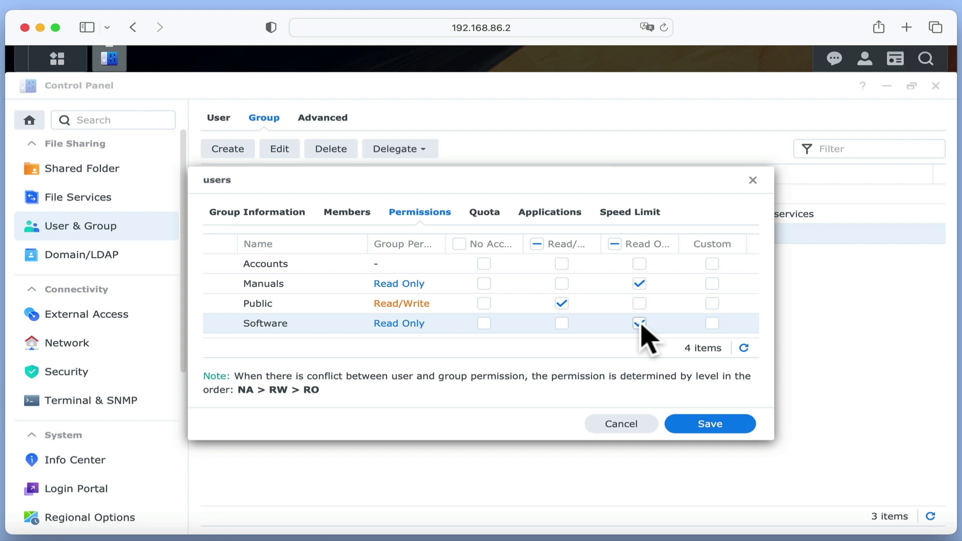
left_click(710, 425)
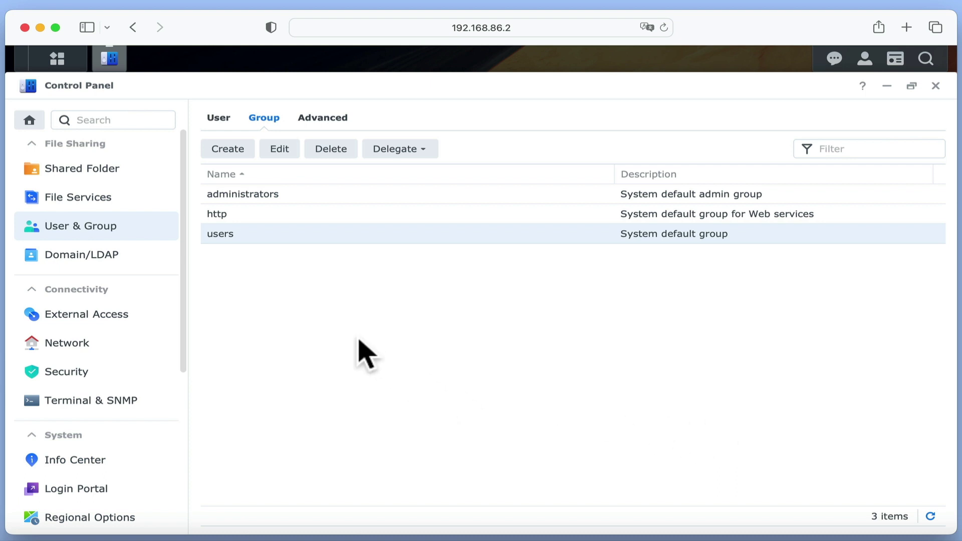
Create group 'Power Users' described 'Users who need rw access to the Accounts folder', adding no members.
left_click(240, 165)
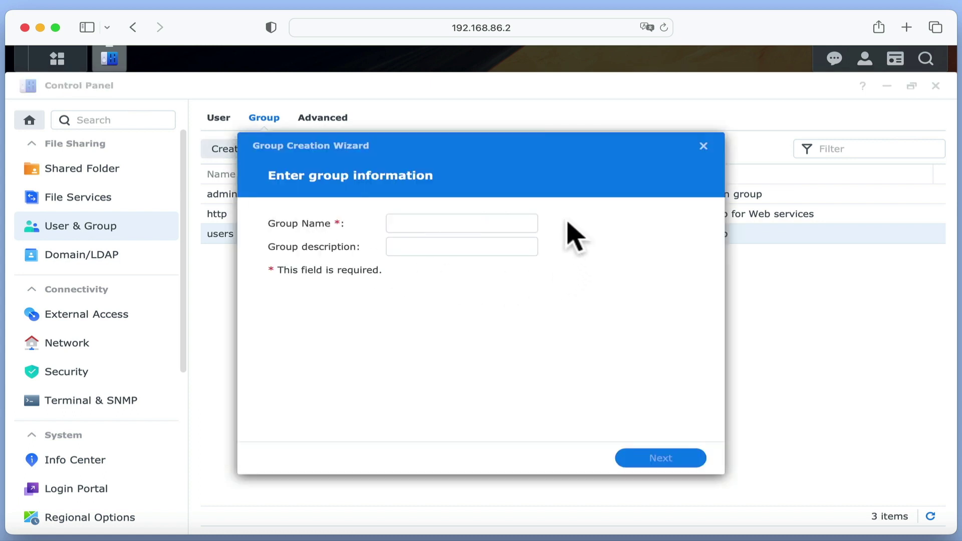
left_click(514, 224)
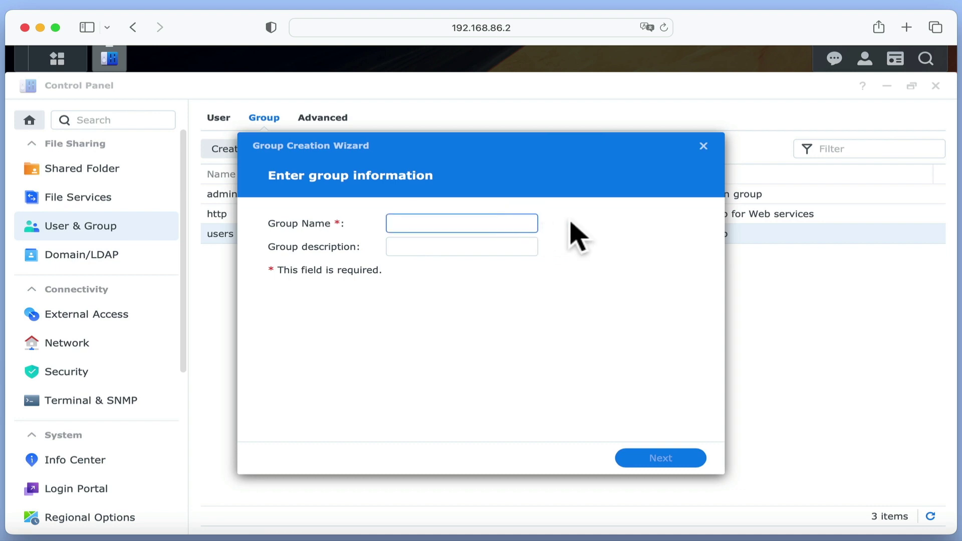
type("Power Users")
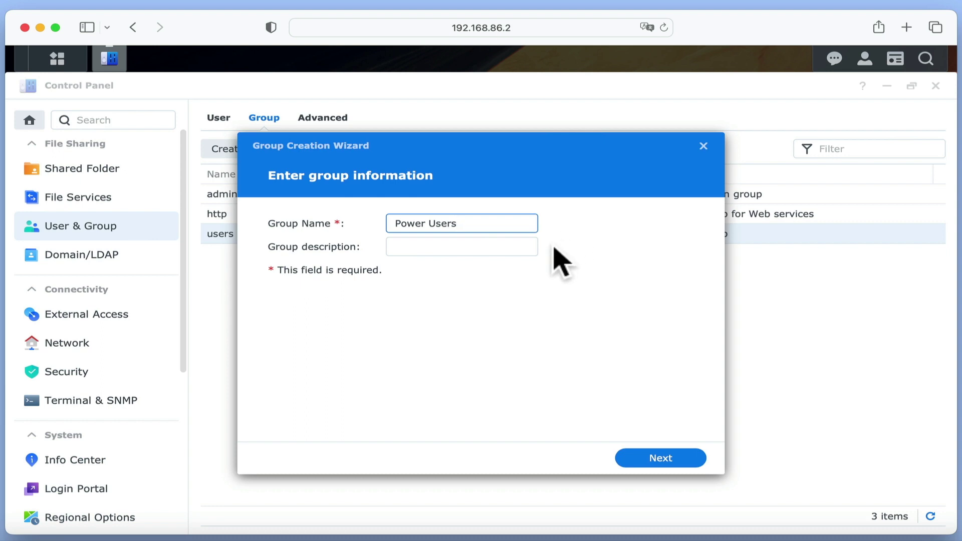
left_click(502, 248)
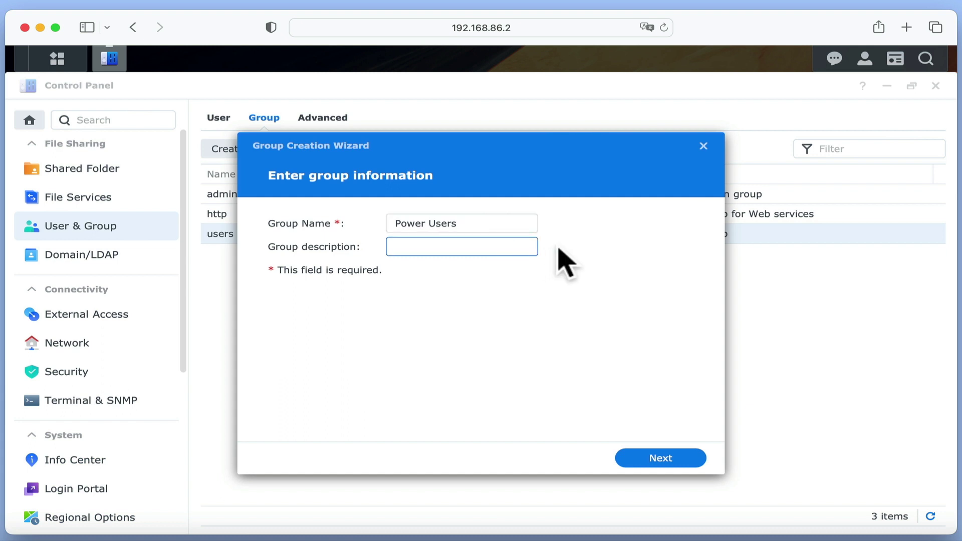
type("Users who need rw ac")
type("cess to the Accounts folder")
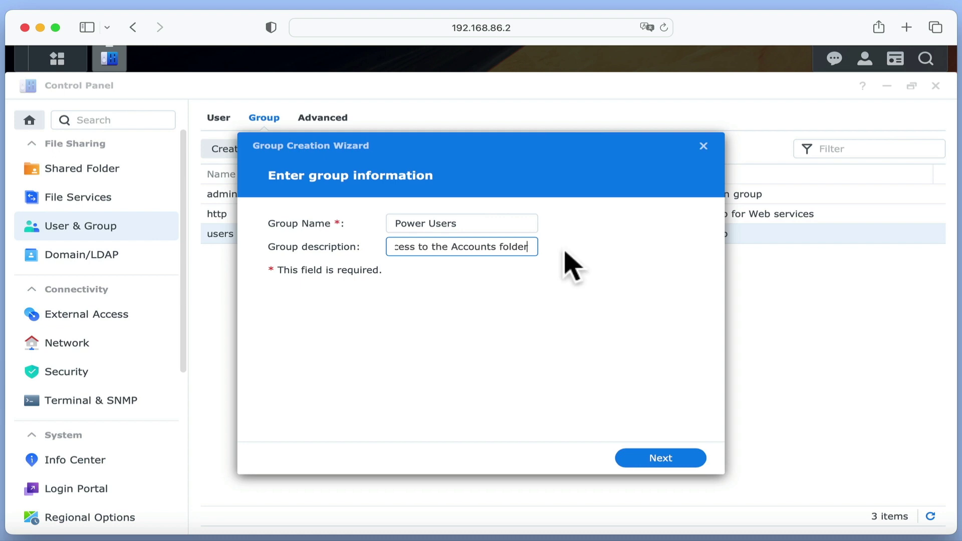
left_click(660, 458)
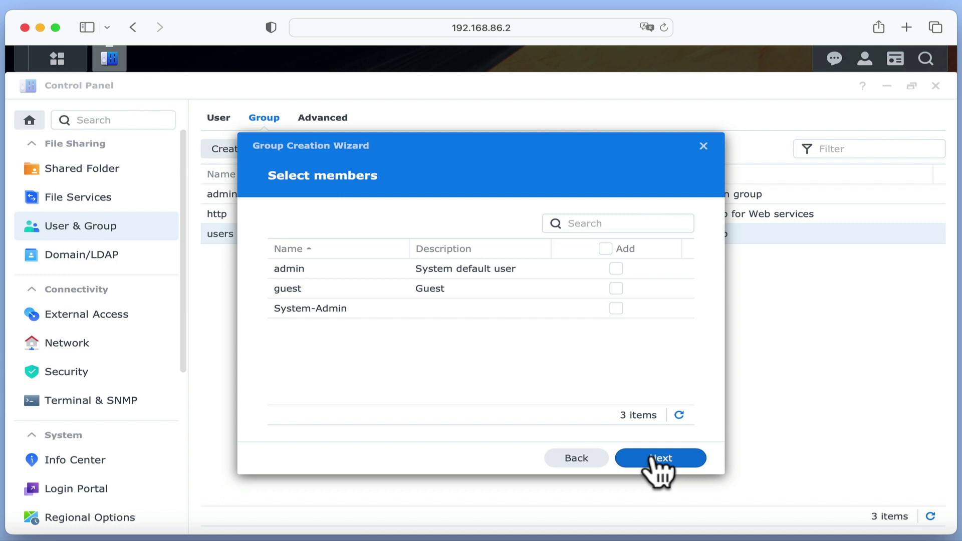
left_click(660, 458)
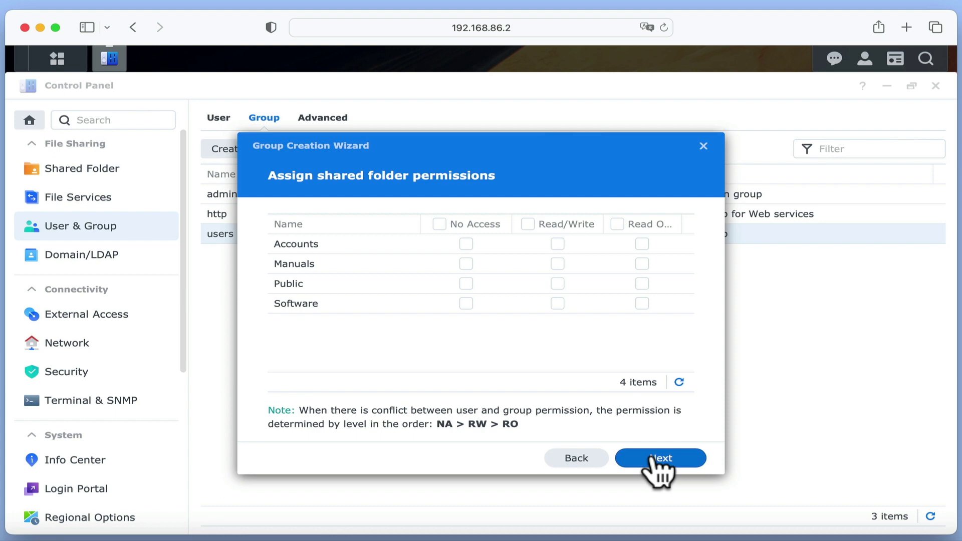
Grant Power Users Read/Write access to the Accounts shared folder.
left_click(558, 244)
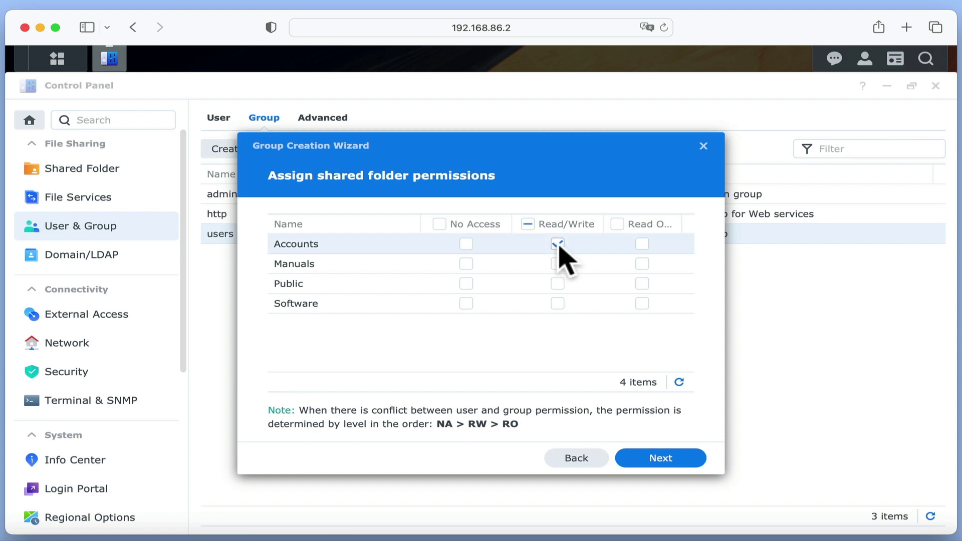
left_click(661, 458)
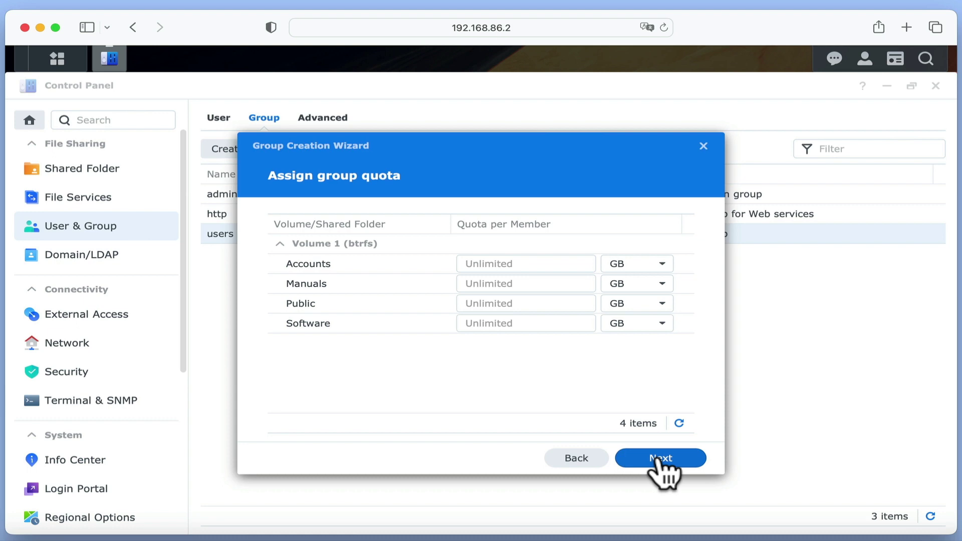
Keep all folder quotas Unlimited and application permissions at their defaults.
left_click(661, 459)
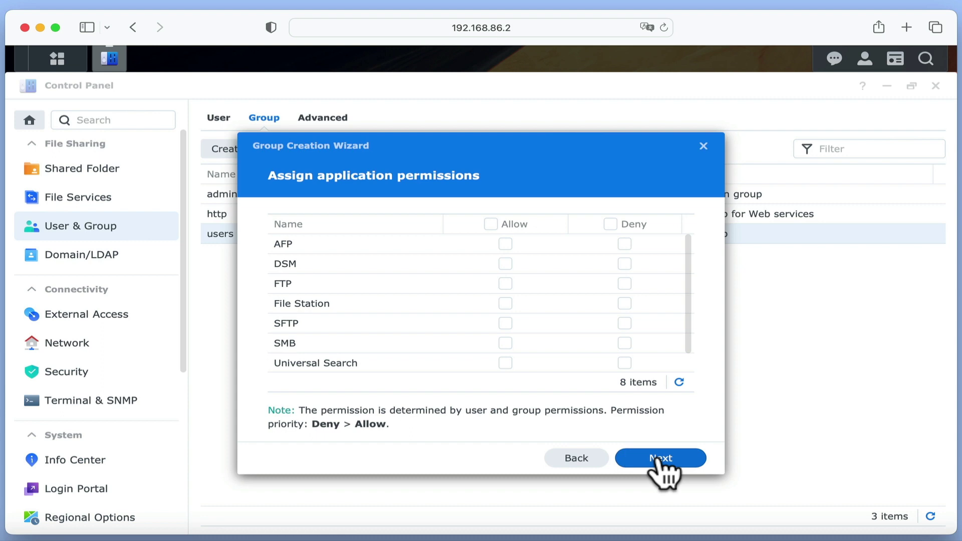
left_click(660, 458)
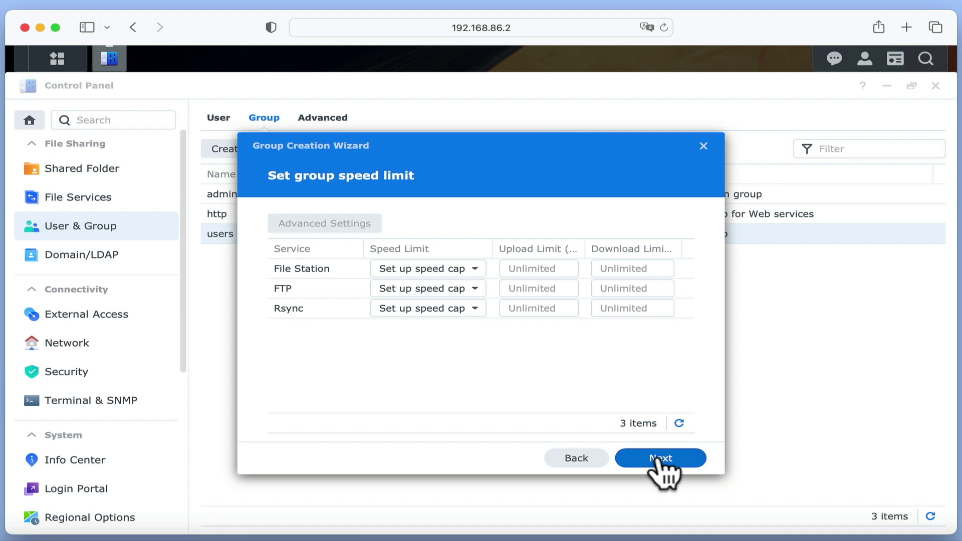
Keep speed limits Unlimited, review the summary, and finish creating Power Users.
left_click(658, 459)
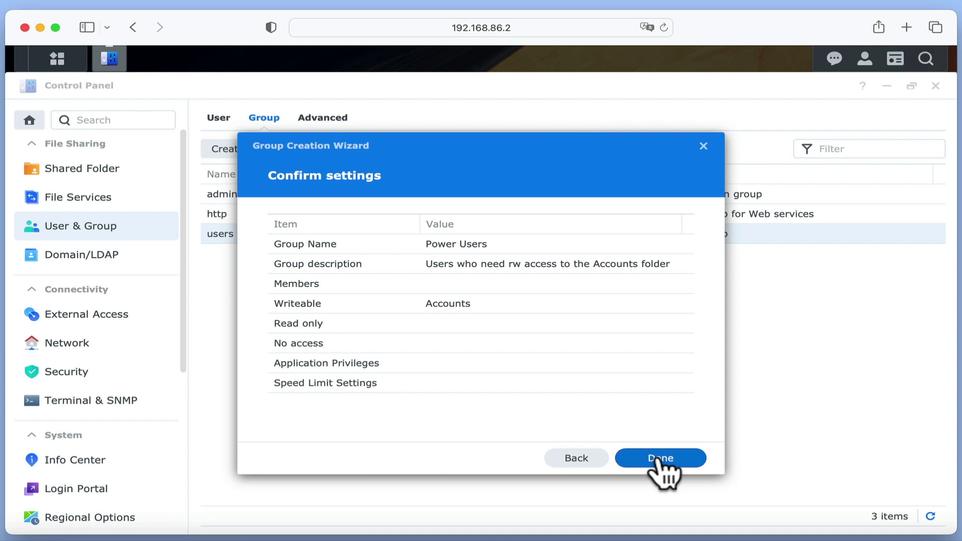
left_click(657, 459)
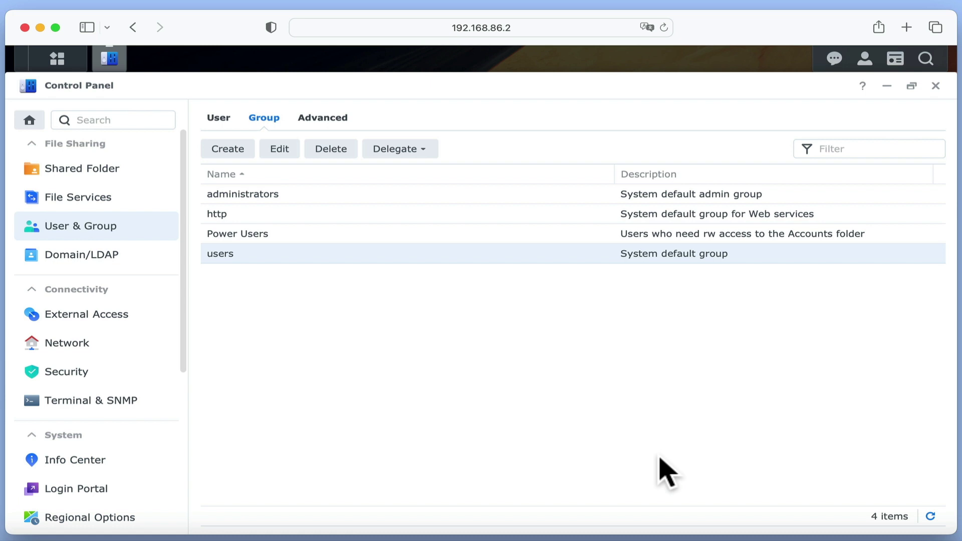
Start creating a second new group from the Group tab.
left_click(243, 147)
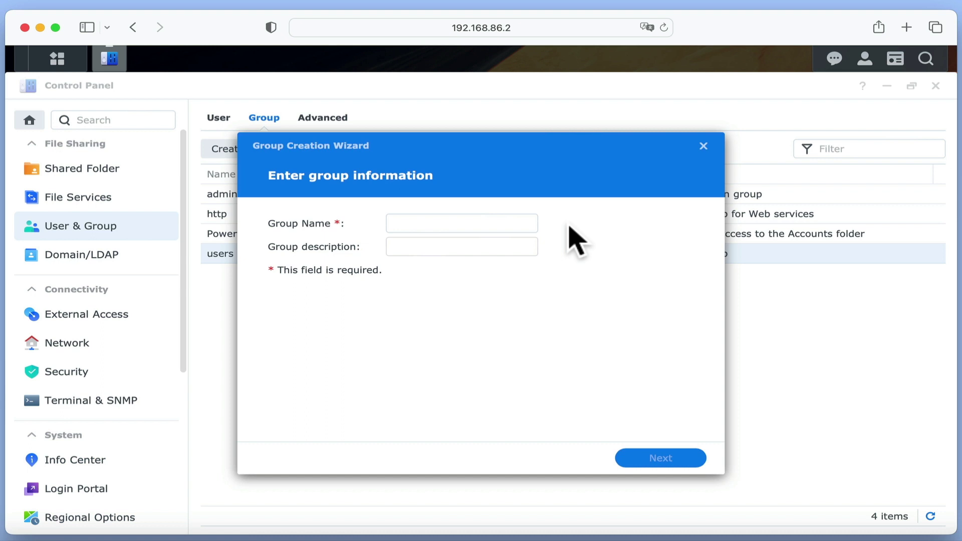
Name the group 'Super Users', describe it as 'Users who need rw access to the Software and Manuals folders', add no members.
left_click(521, 223)
type("Su")
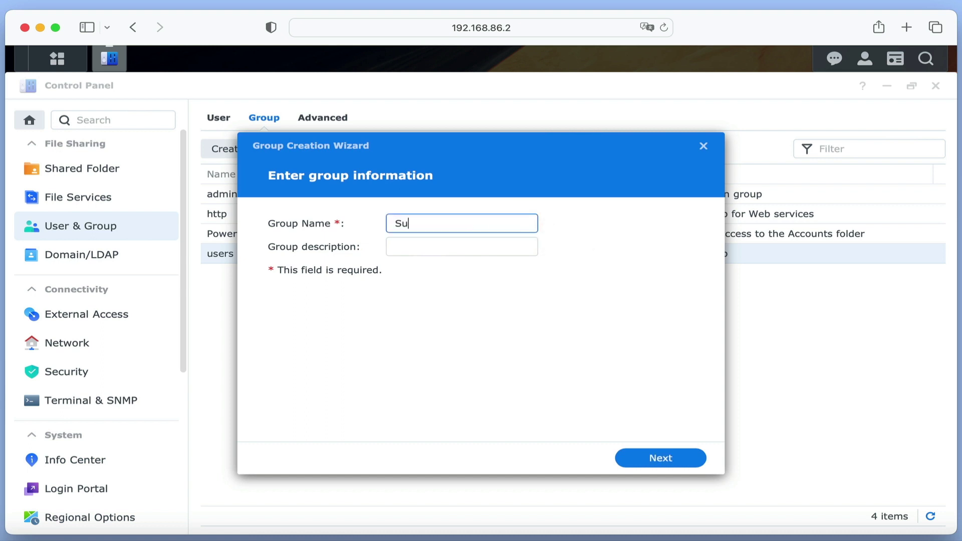
type("per Users")
left_click(526, 247)
type("Users")
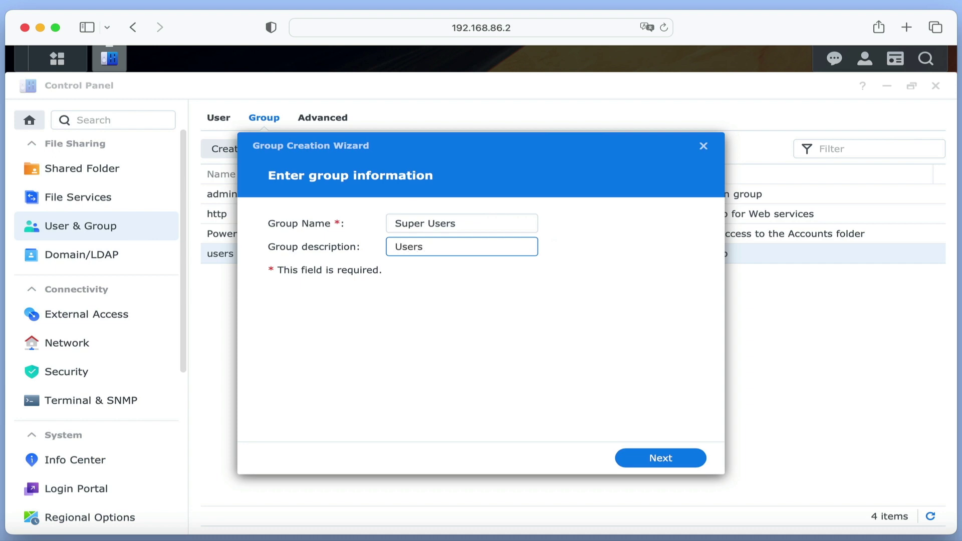
type(" who need rw access to the Sof")
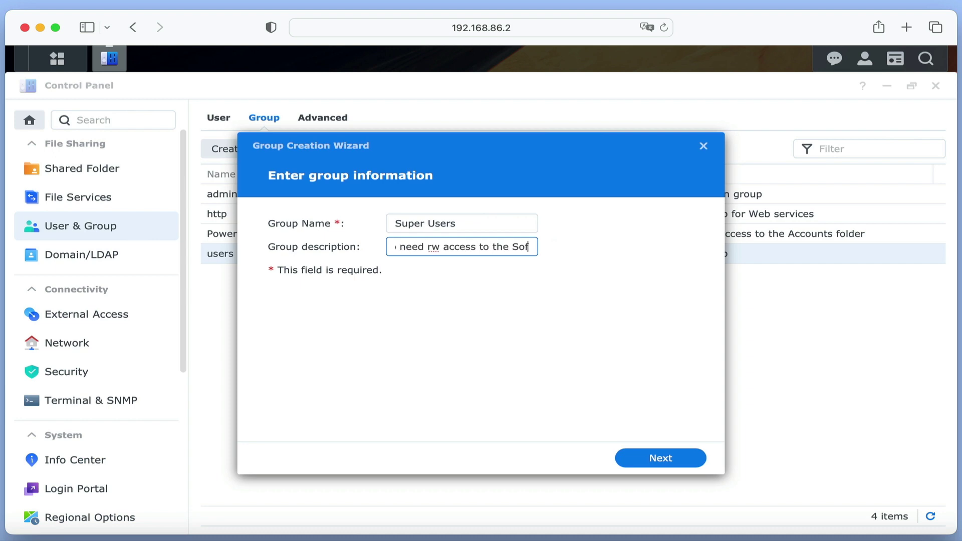
type("tware and Manuals folders")
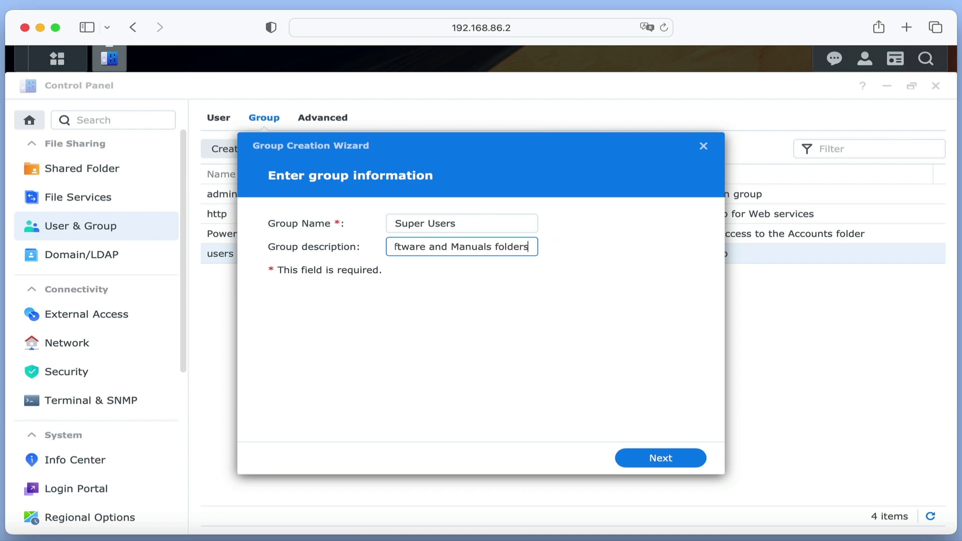
left_click(666, 458)
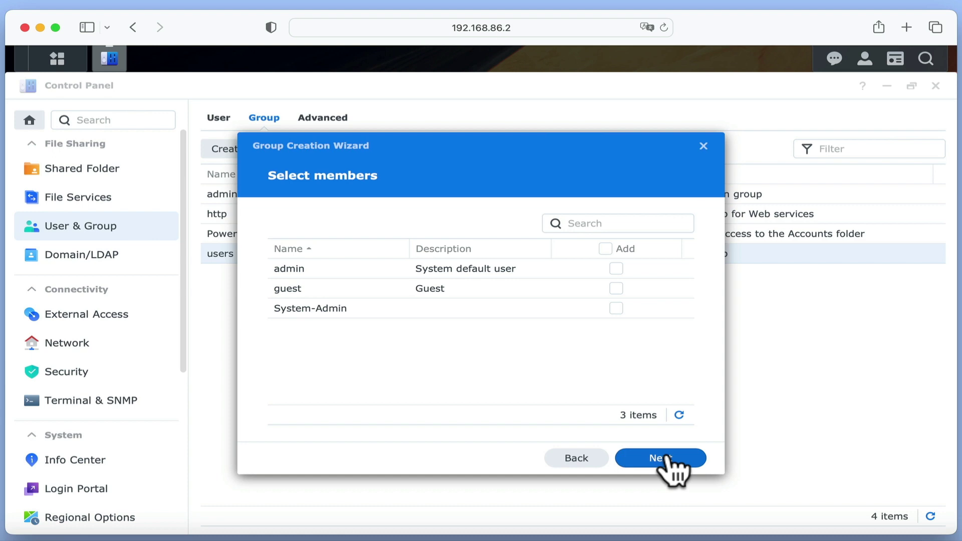
left_click(666, 457)
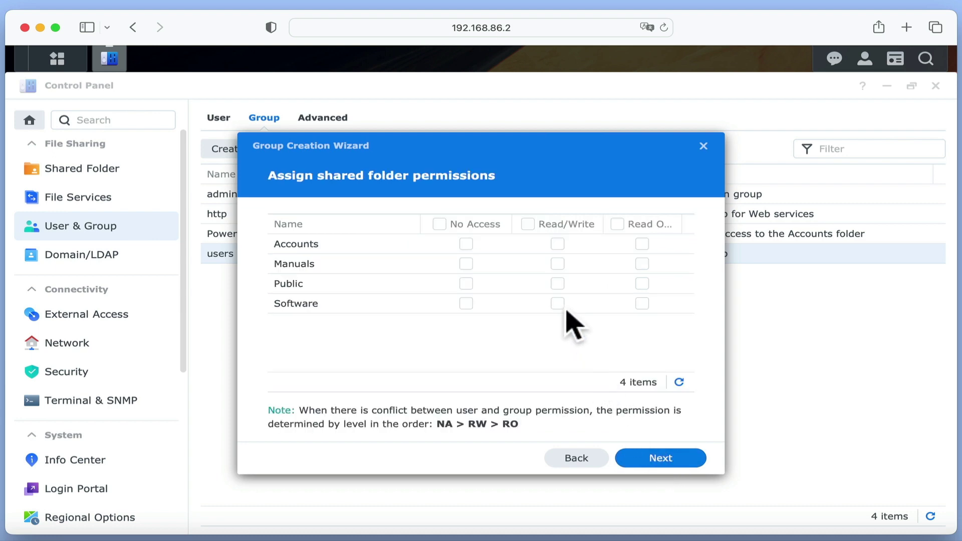
Grant Super Users read/write permission on the Manuals and Software shared folders.
left_click(558, 264)
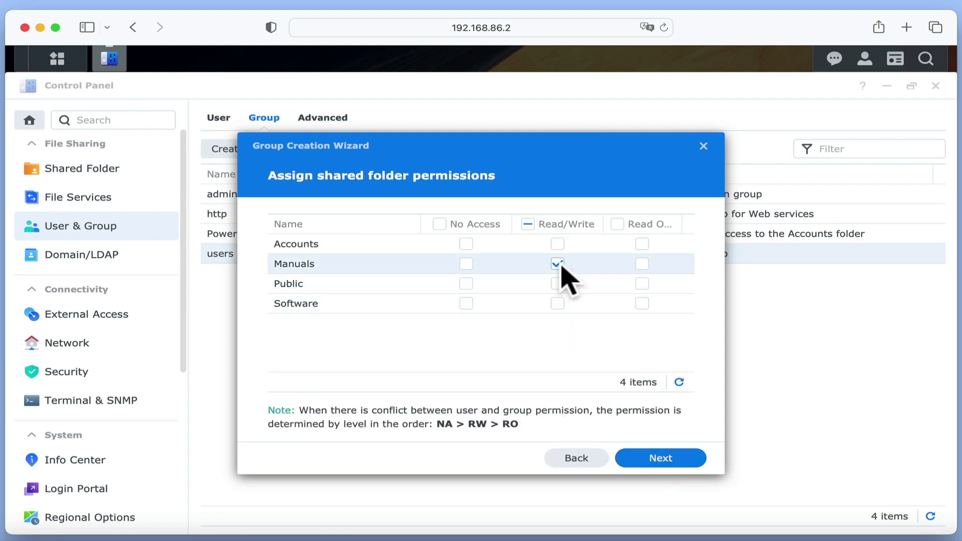
left_click(558, 303)
left_click(558, 303)
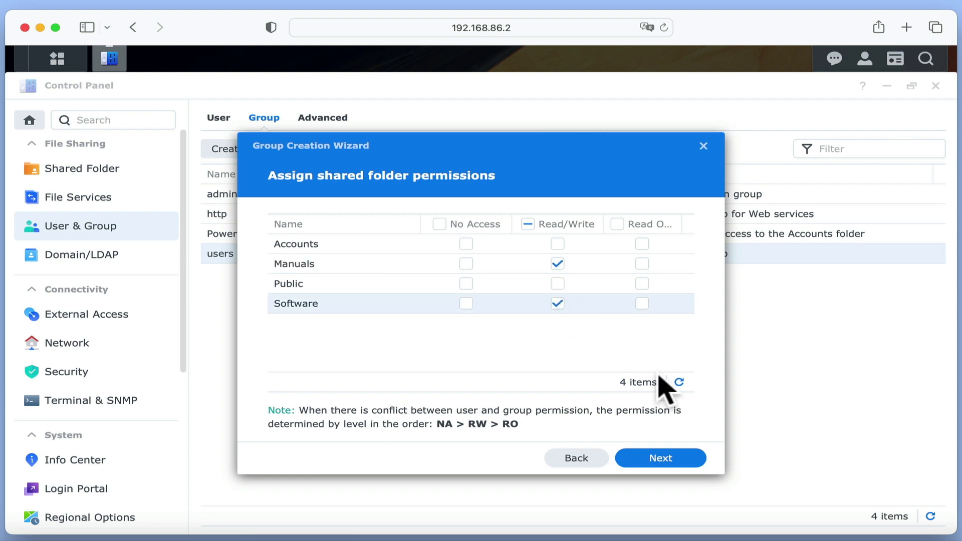
Leave quota, application and speed-limit defaults unchanged and finish creating the Super Users group.
left_click(673, 458)
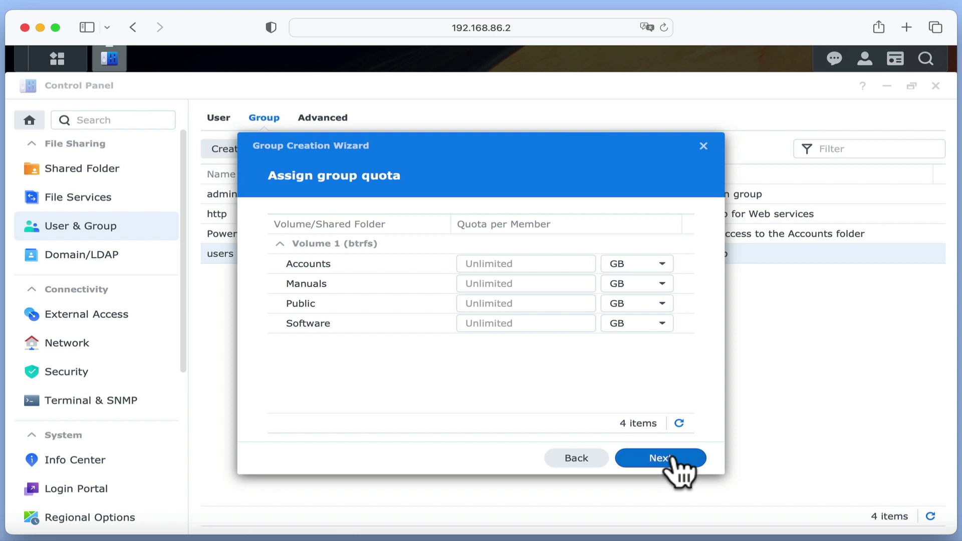
left_click(672, 458)
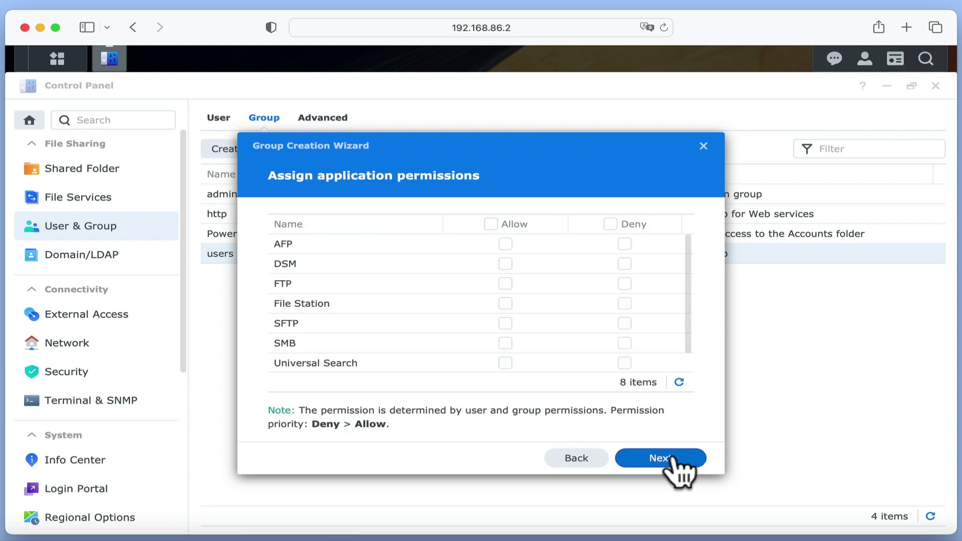
left_click(672, 458)
left_click(672, 459)
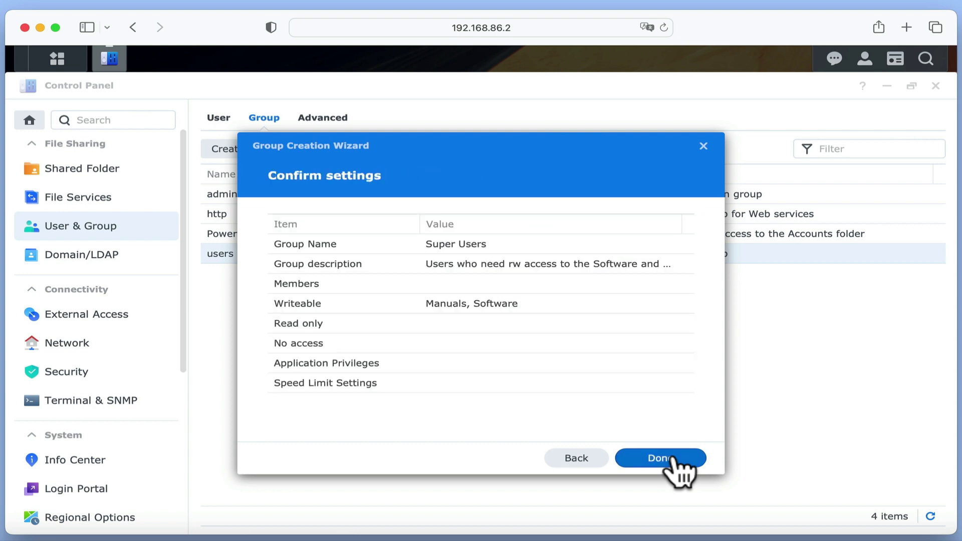
left_click(672, 458)
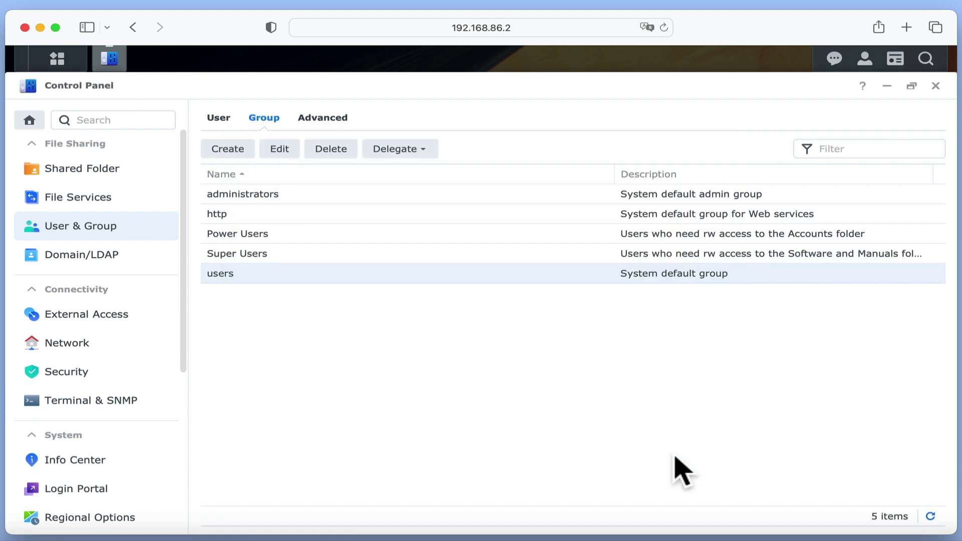